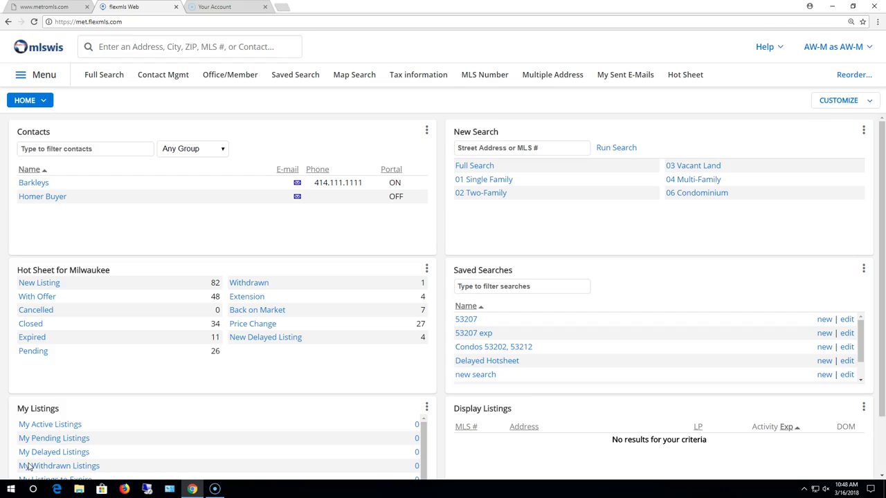
# - Open the main menu and scroll down to the Maps/Financial and Tax Info sections
pyautogui.click(34, 75)
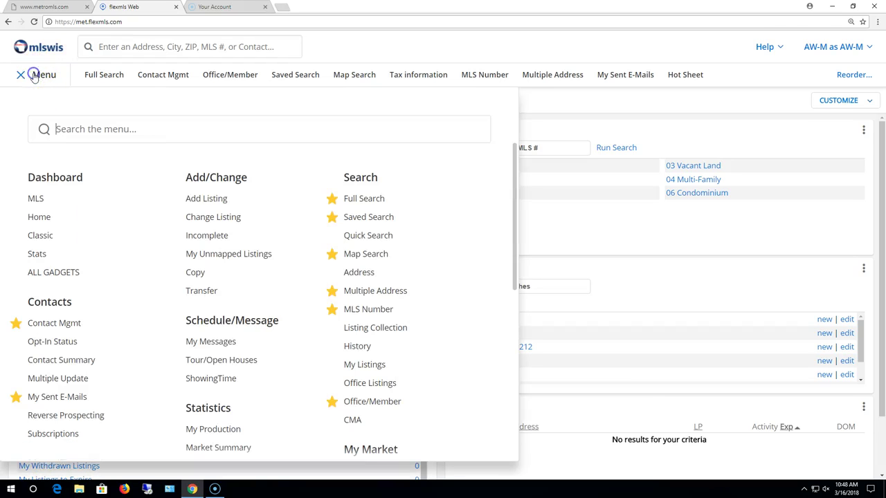
pyautogui.scroll(-2, 181, 275)
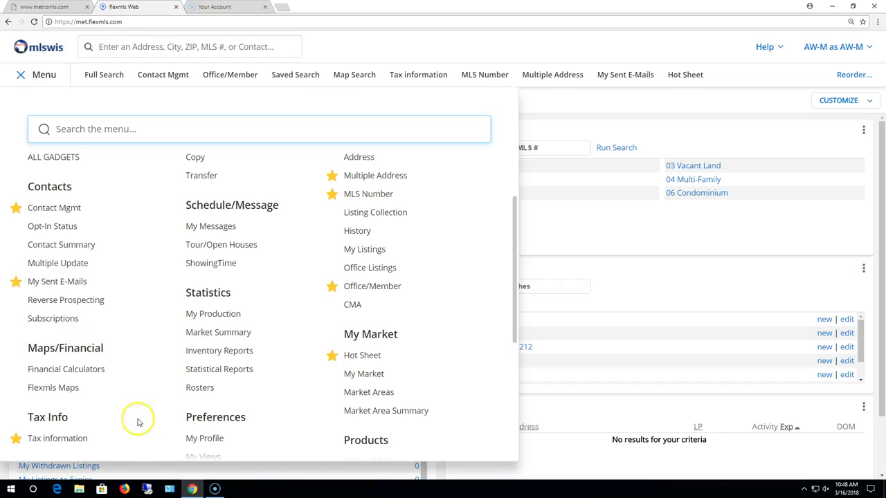
pyautogui.click(55, 389)
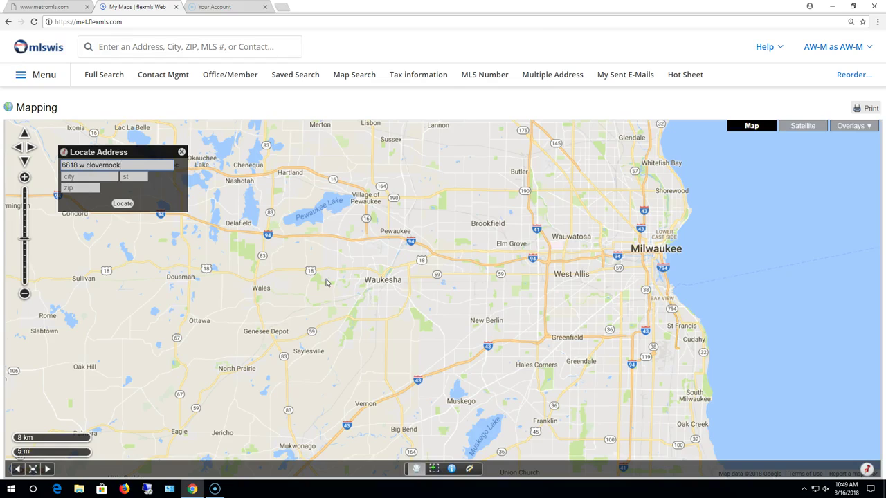
pyautogui.write('t')
pyautogui.press('Tab')
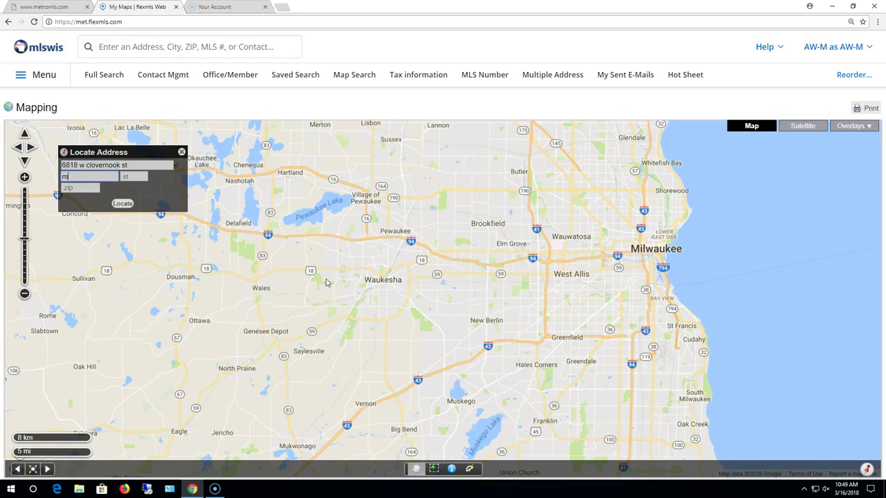
pyautogui.press('Tab')
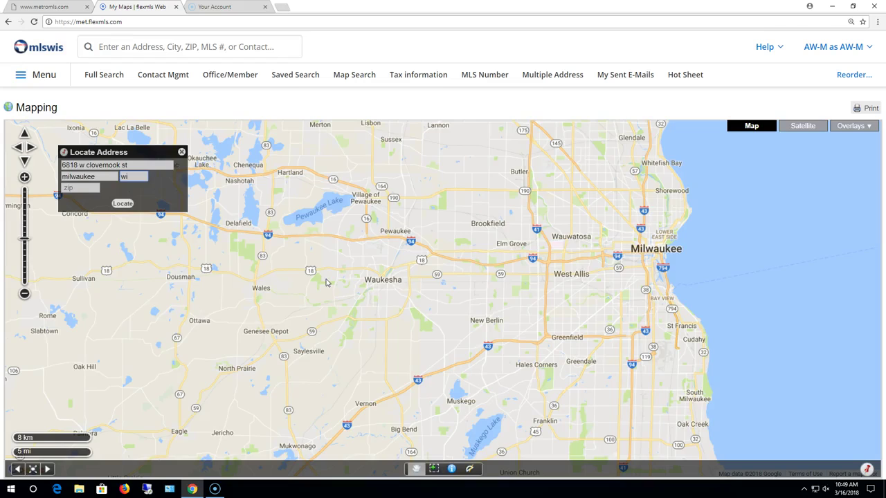
pyautogui.press('Return')
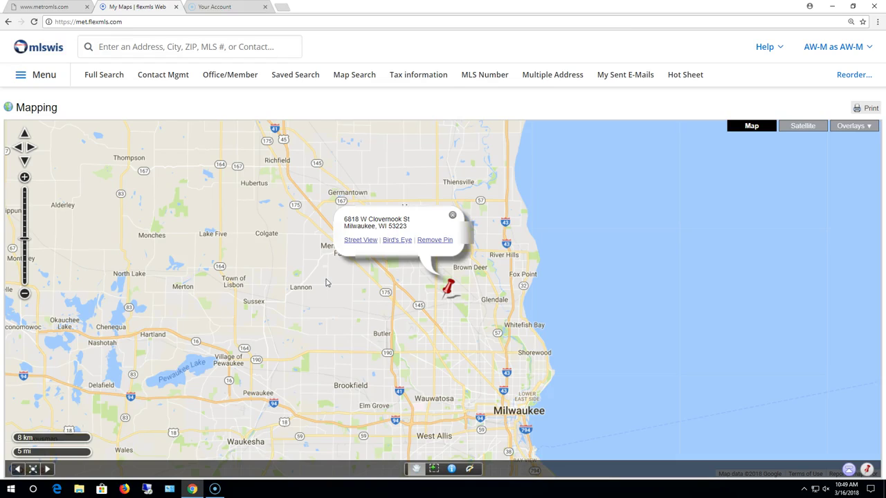
pyautogui.click(454, 295)
pyautogui.click(361, 241)
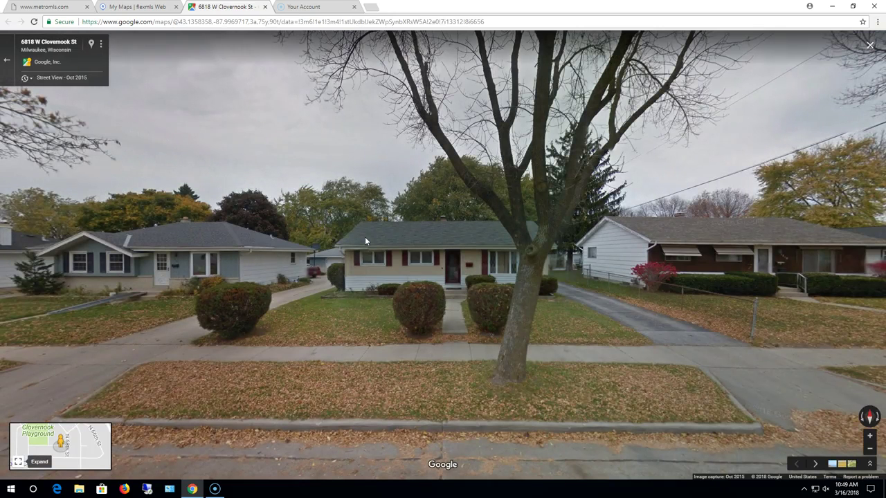
pyautogui.click(355, 247)
pyautogui.click(265, 6)
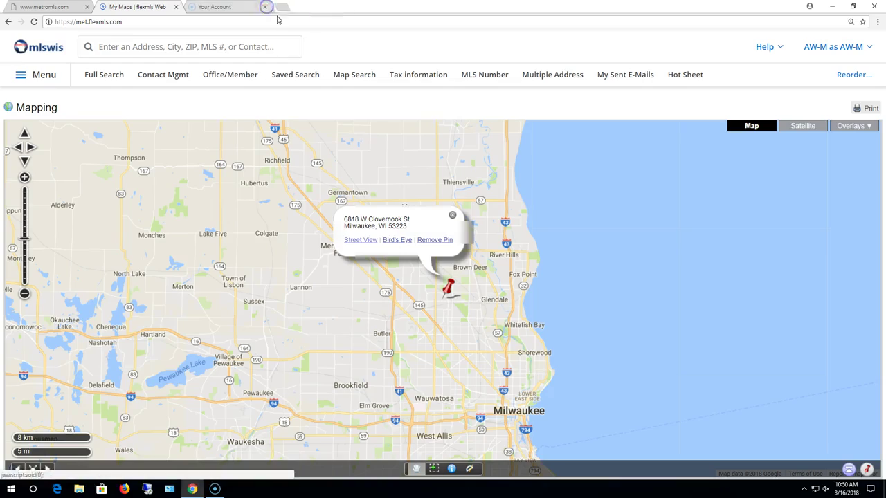
pyautogui.click(400, 240)
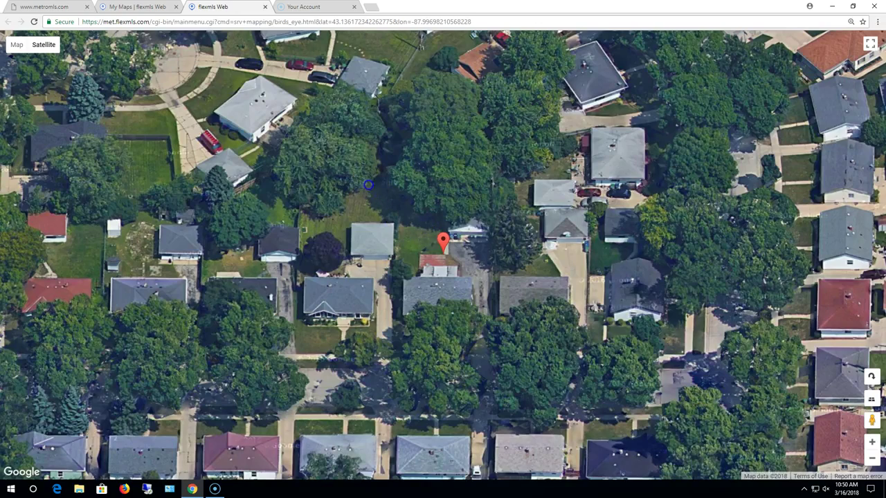
pyautogui.moveTo(411, 225); pyautogui.dragTo(417, 239)
pyautogui.click(357, 174)
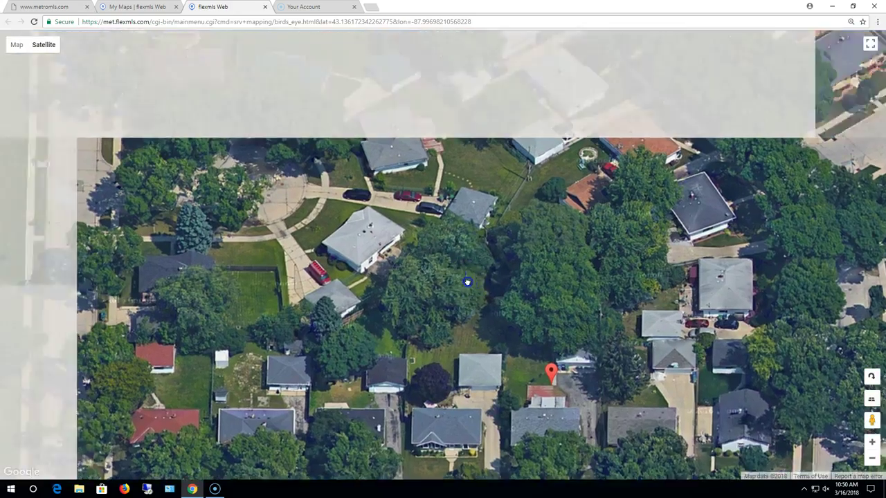
pyautogui.moveTo(374, 198); pyautogui.dragTo(568, 274)
pyautogui.moveTo(202, 279); pyautogui.dragTo(253, 106)
pyautogui.moveTo(489, 312); pyautogui.dragTo(336, 171)
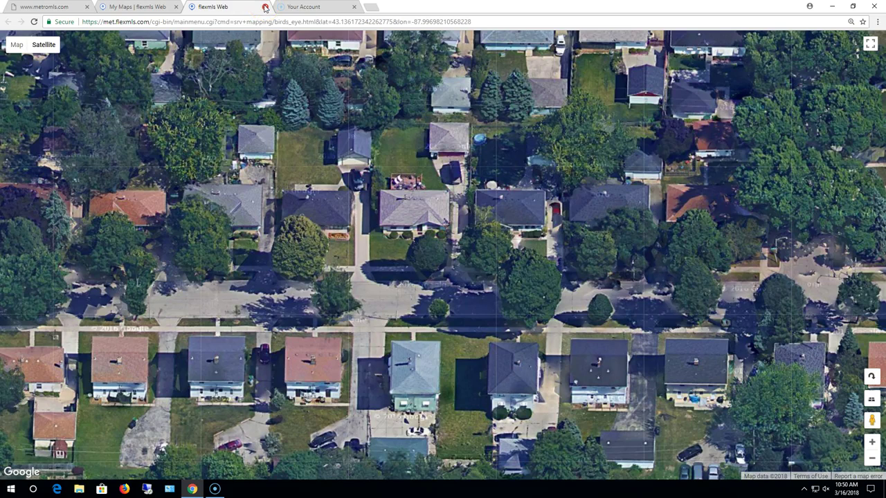
pyautogui.click(264, 7)
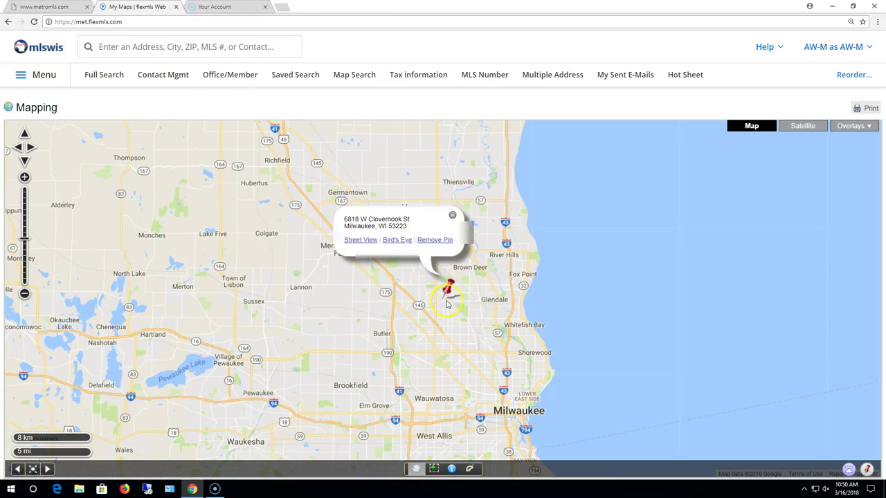
pyautogui.scroll(1, 445, 304)
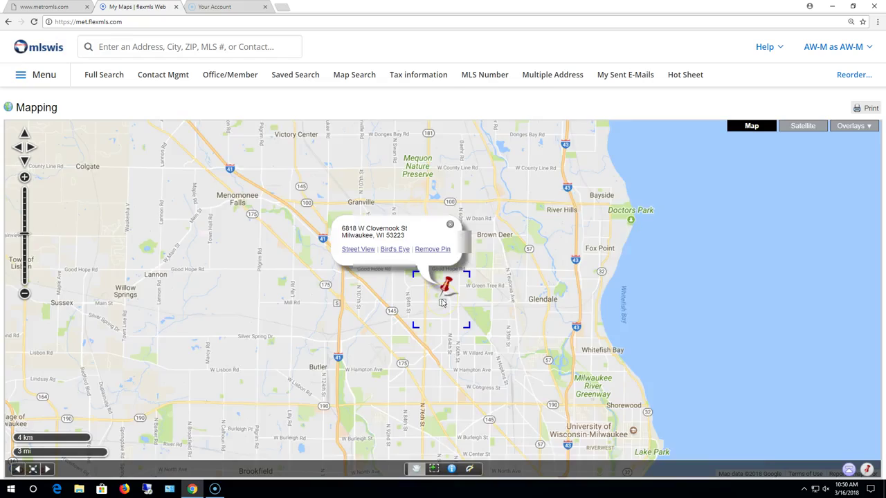
pyautogui.scroll(1, 443, 303)
pyautogui.scroll(1, 438, 307)
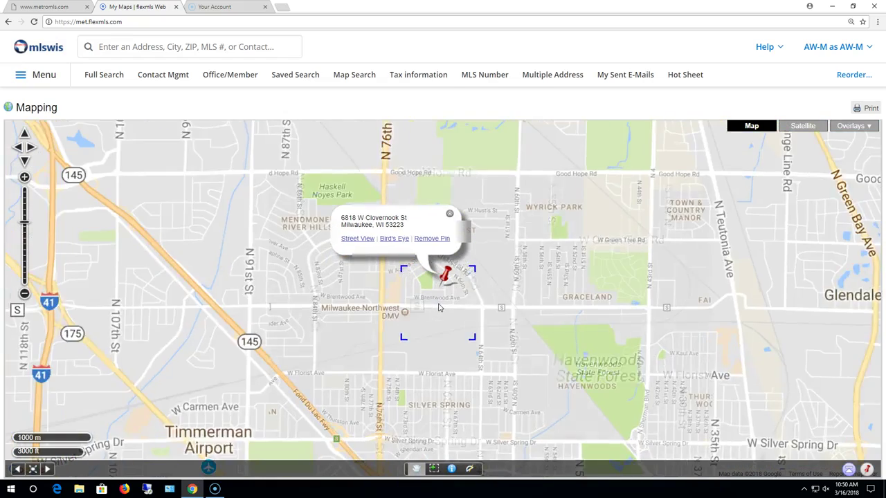
pyautogui.scroll(1, 446, 310)
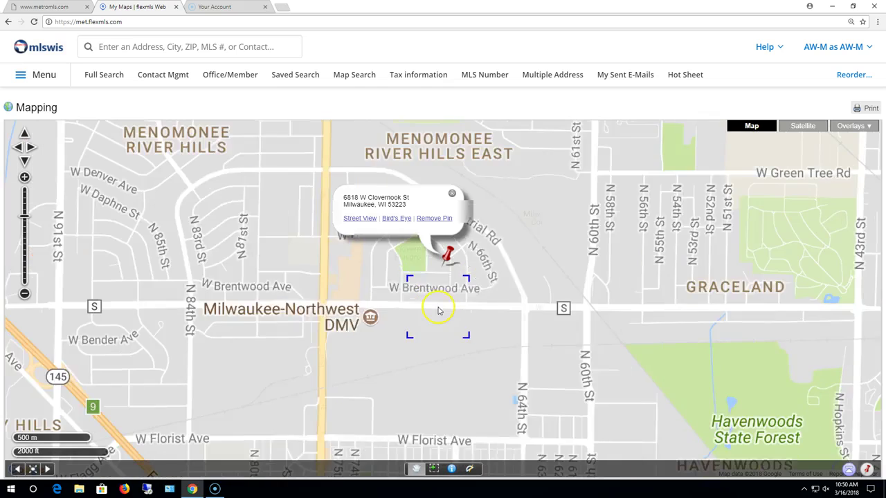
pyautogui.scroll(1, 426, 309)
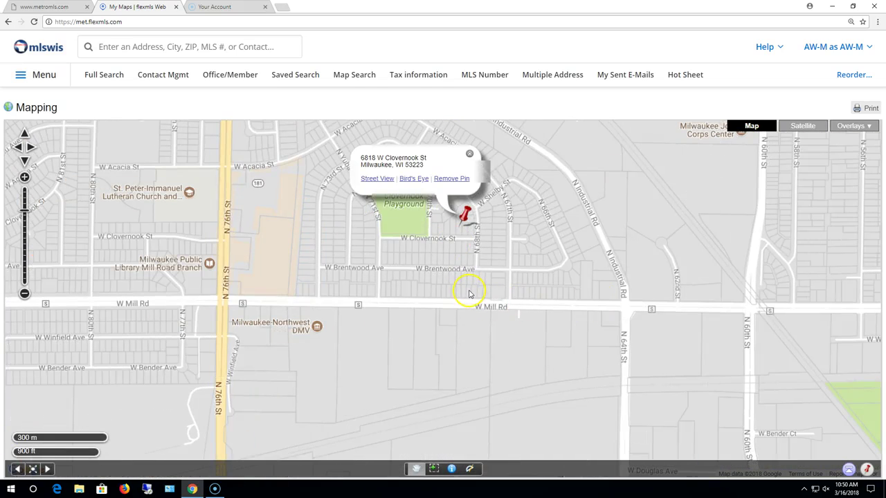
pyautogui.scroll(1, 468, 293)
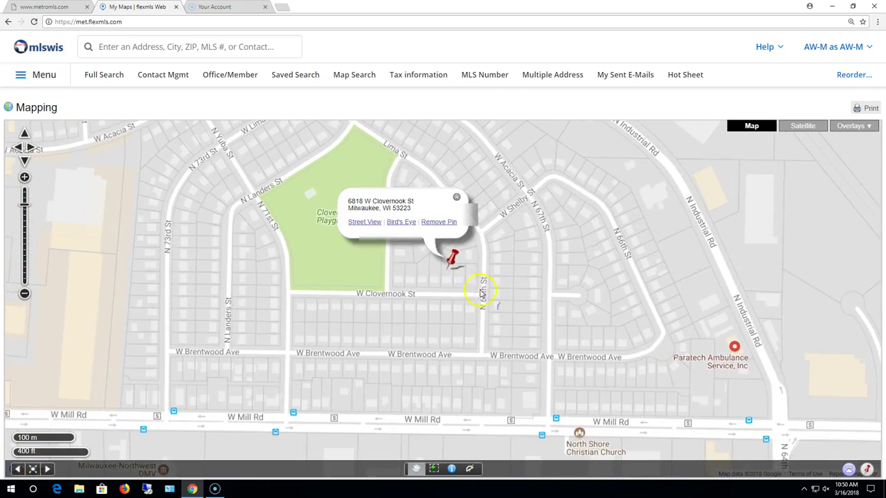
pyautogui.scroll(1, 472, 291)
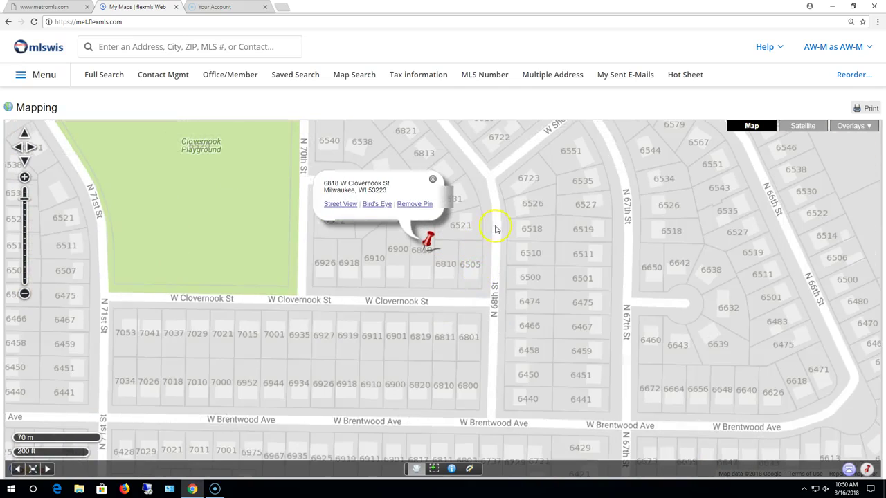
pyautogui.click(440, 305)
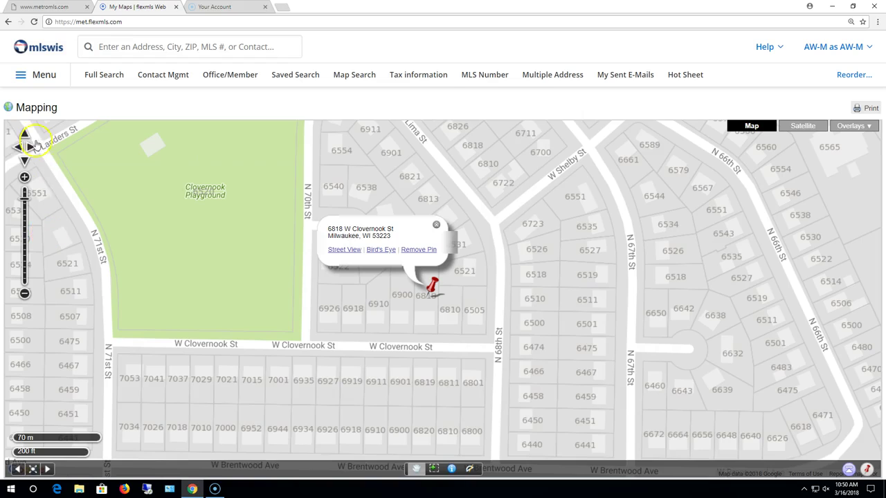
# - Pan the map around the pinned parcel and close its address popup
pyautogui.click(29, 147)
pyautogui.click(18, 148)
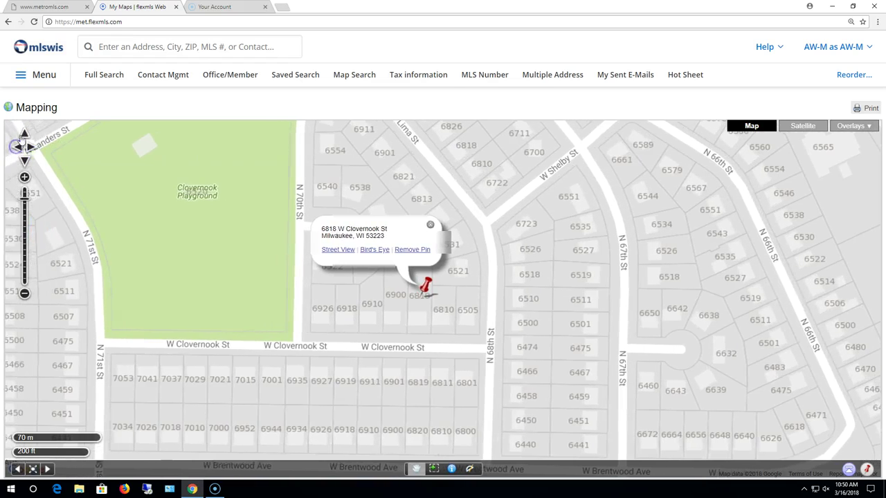
pyautogui.click(24, 134)
pyautogui.click(24, 159)
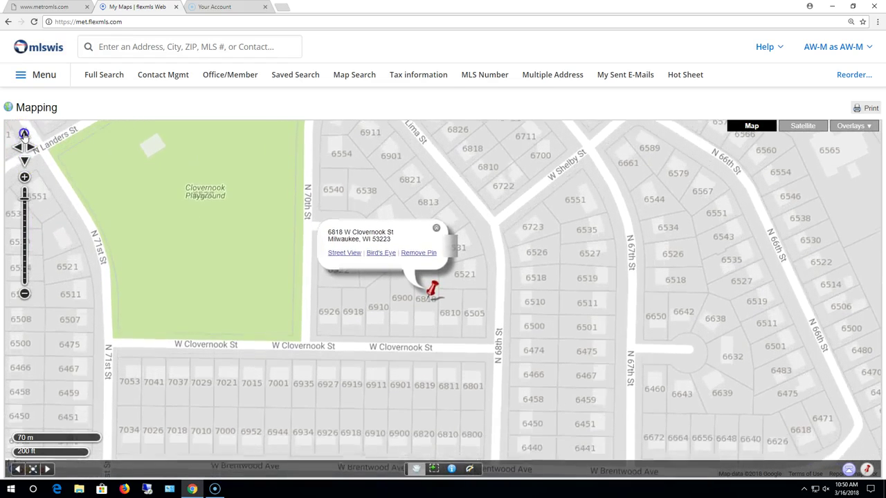
pyautogui.click(24, 134)
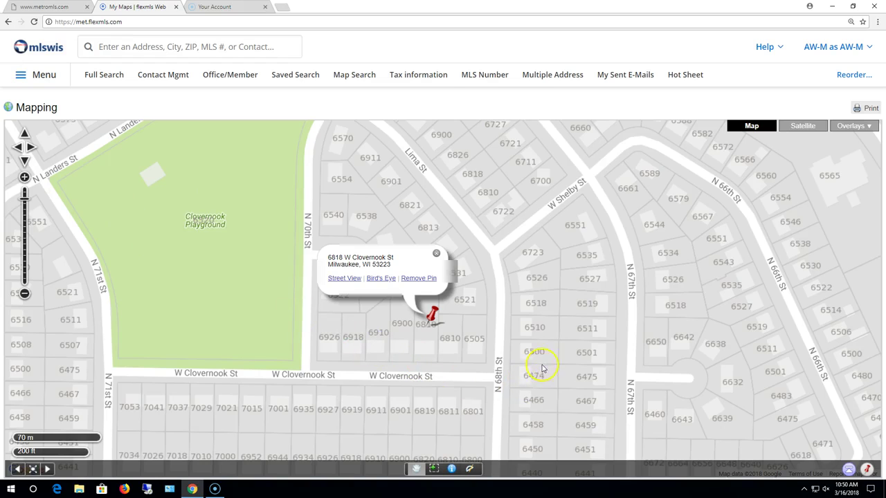
pyautogui.moveTo(542, 244); pyautogui.dragTo(538, 290)
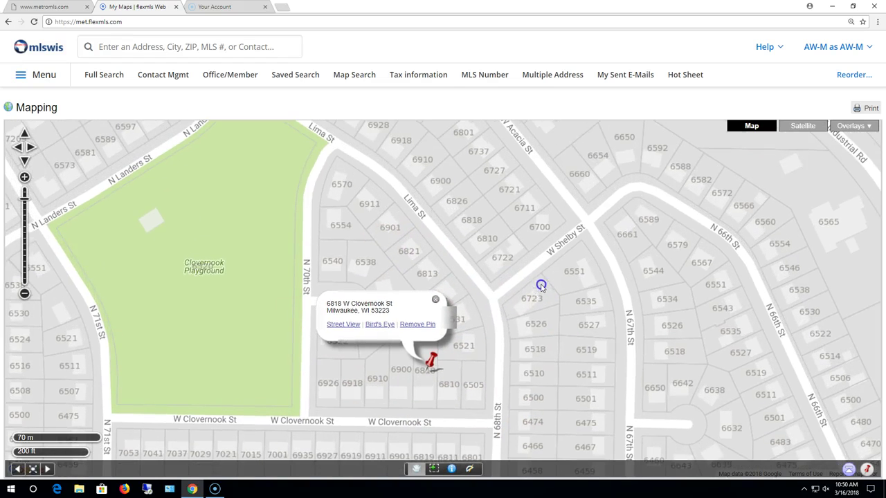
pyautogui.click(435, 302)
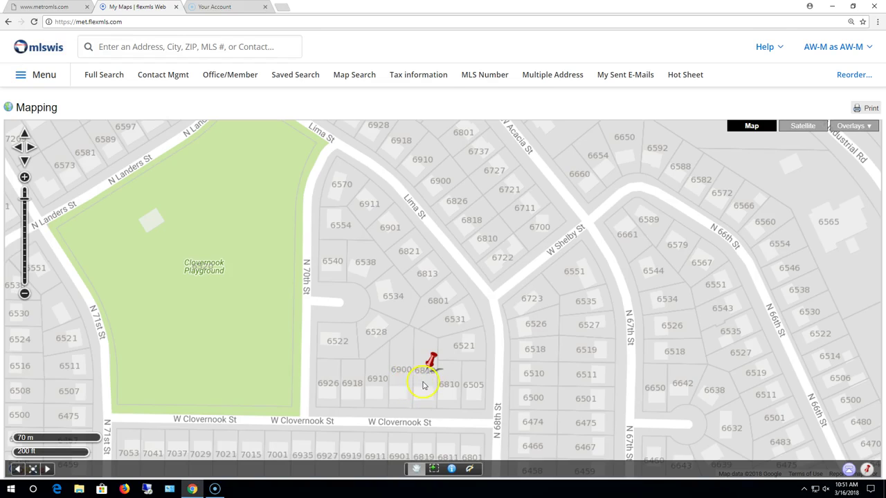
pyautogui.moveTo(480, 415); pyautogui.dragTo(484, 396)
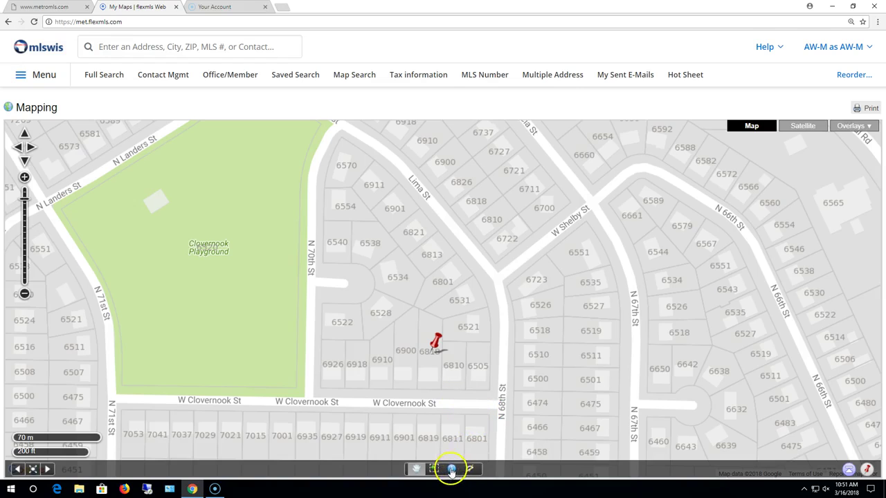
pyautogui.click(451, 469)
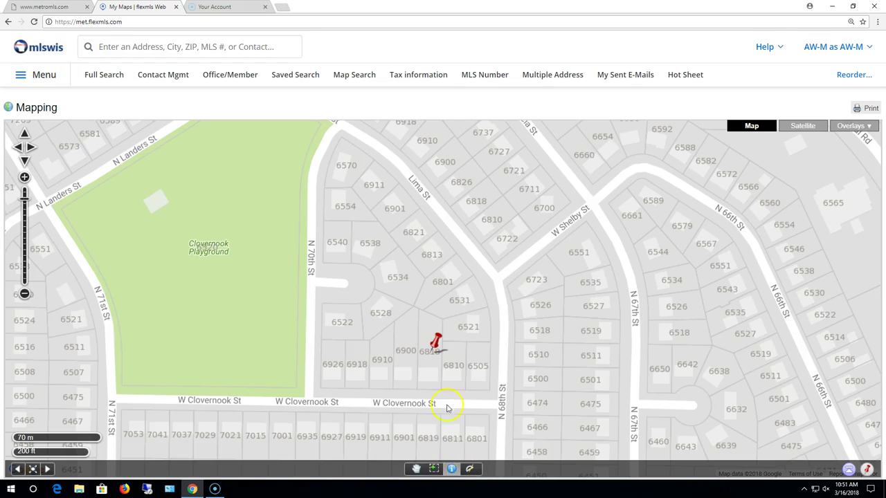
pyautogui.click(428, 372)
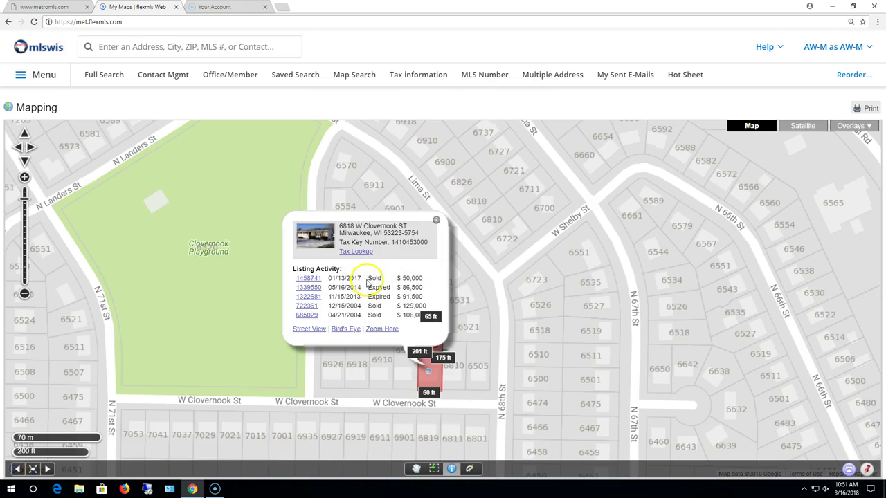
pyautogui.click(309, 315)
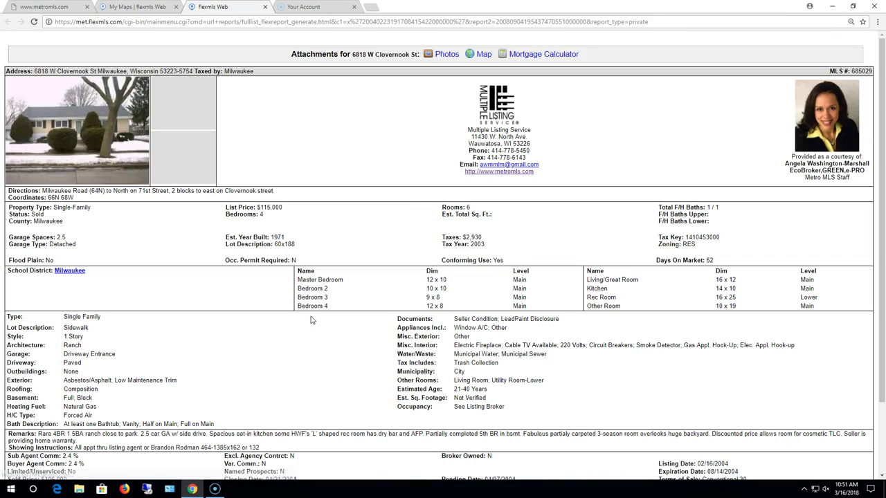
pyautogui.scroll(-1, 366, 293)
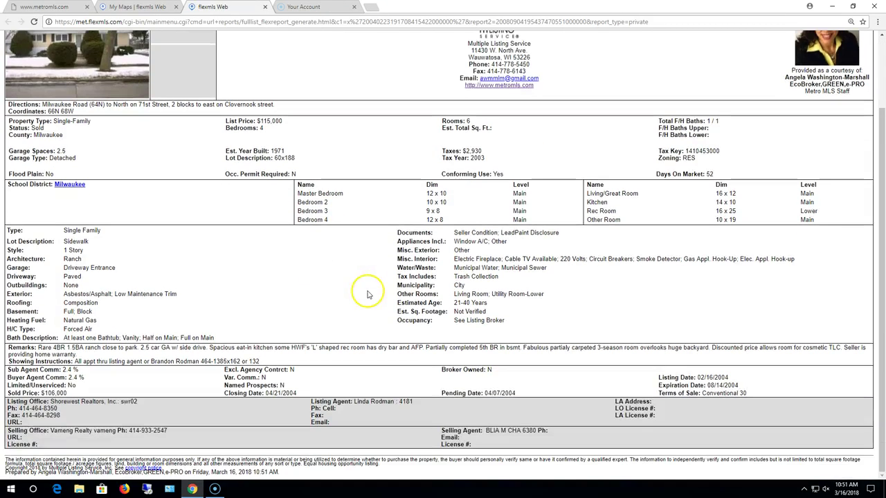
pyautogui.scroll(1, 368, 296)
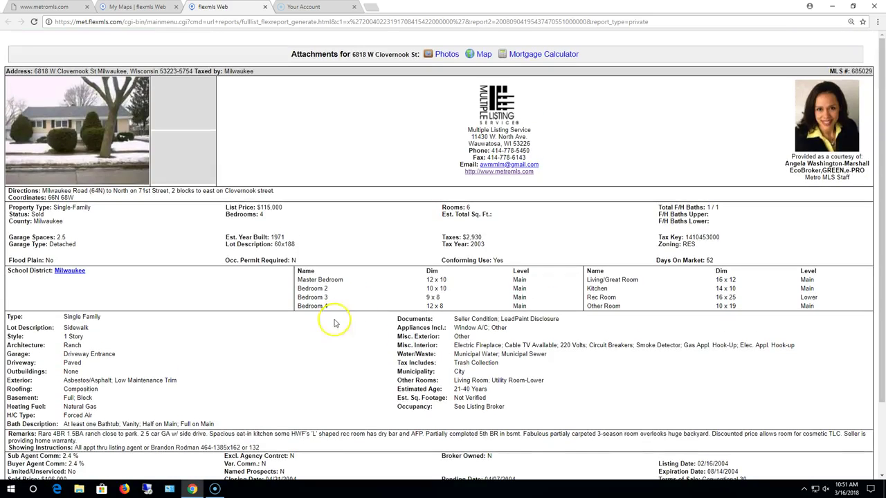
pyautogui.click(445, 54)
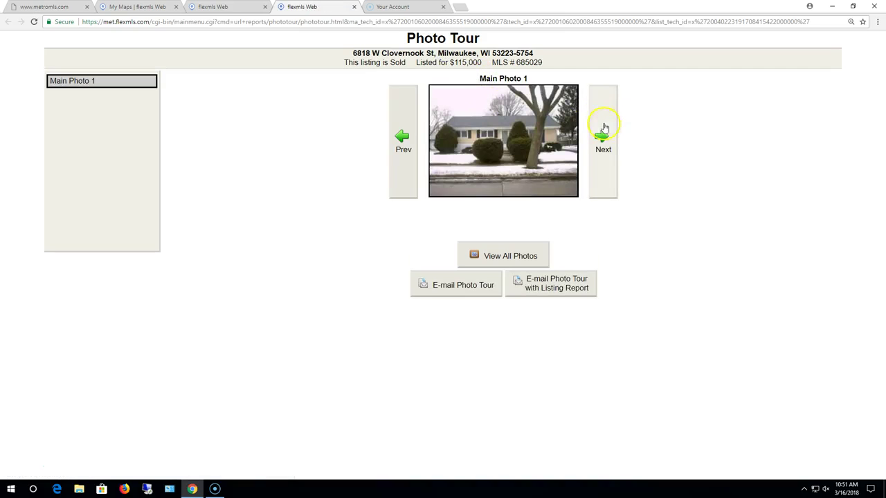
pyautogui.click(353, 7)
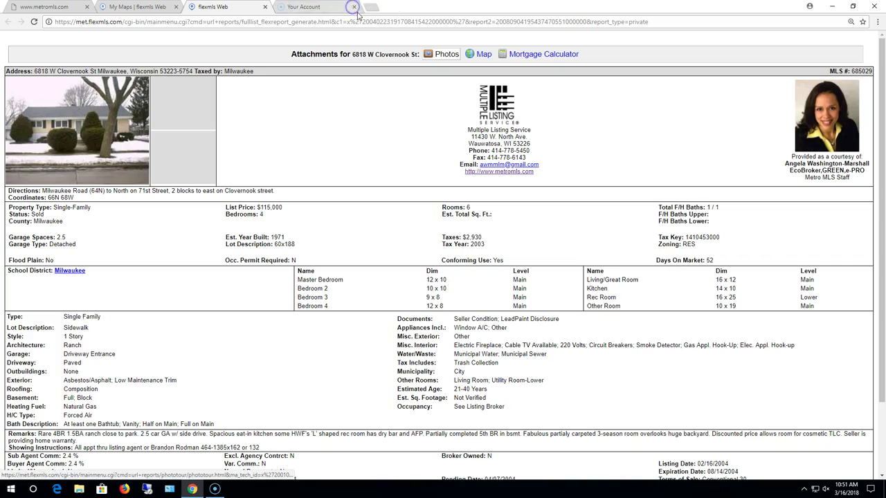
pyautogui.click(266, 7)
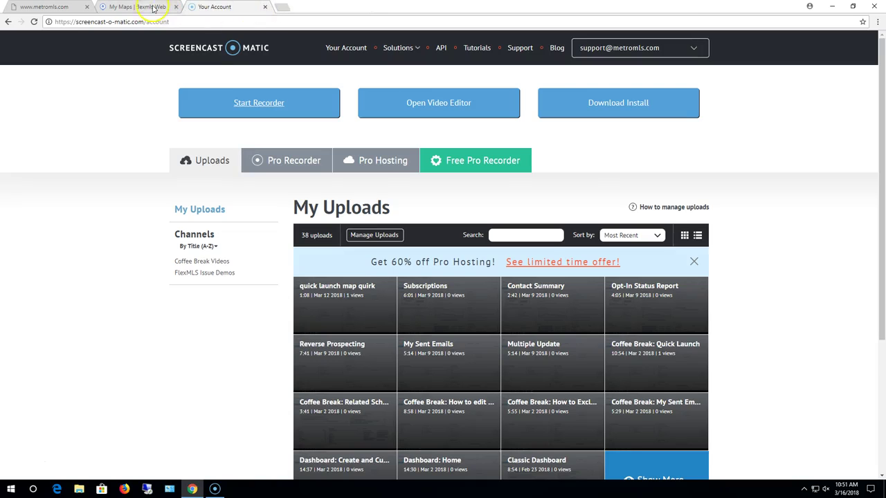
pyautogui.click(147, 7)
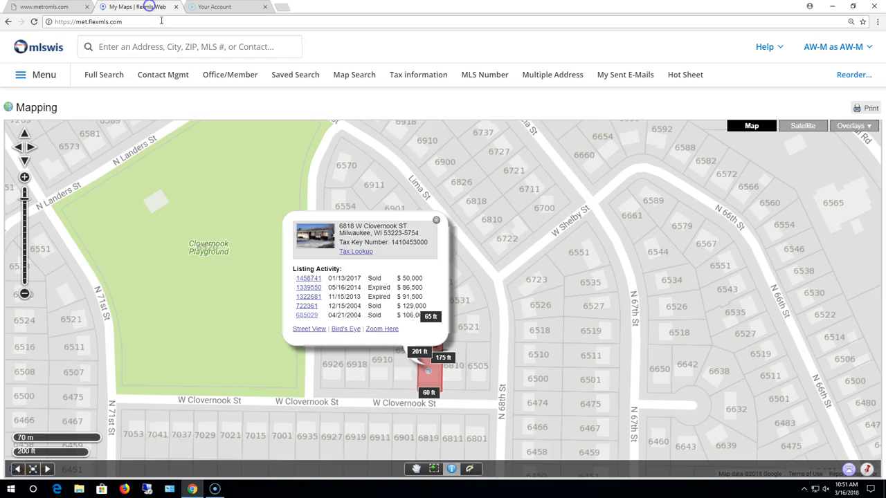
pyautogui.click(308, 306)
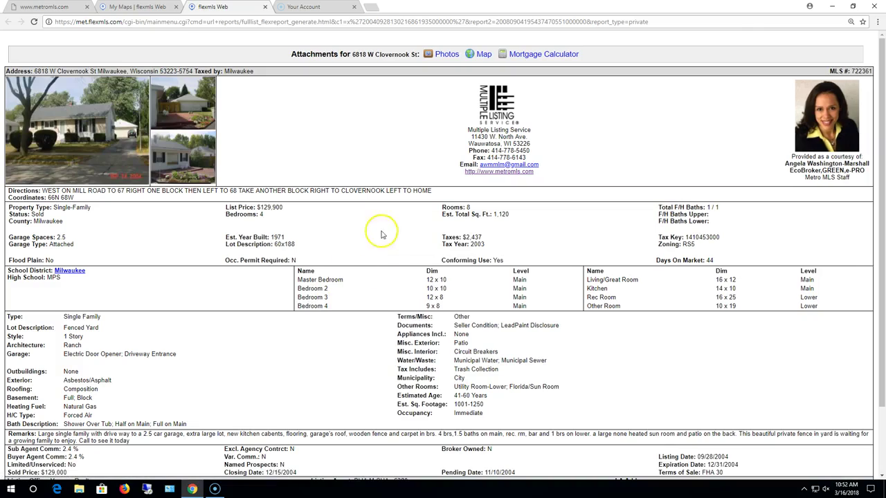
pyautogui.click(443, 55)
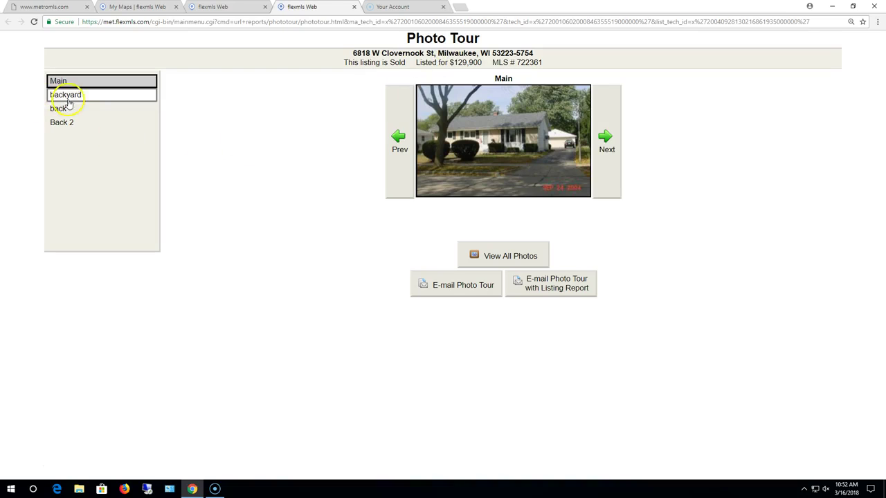
pyautogui.click(64, 97)
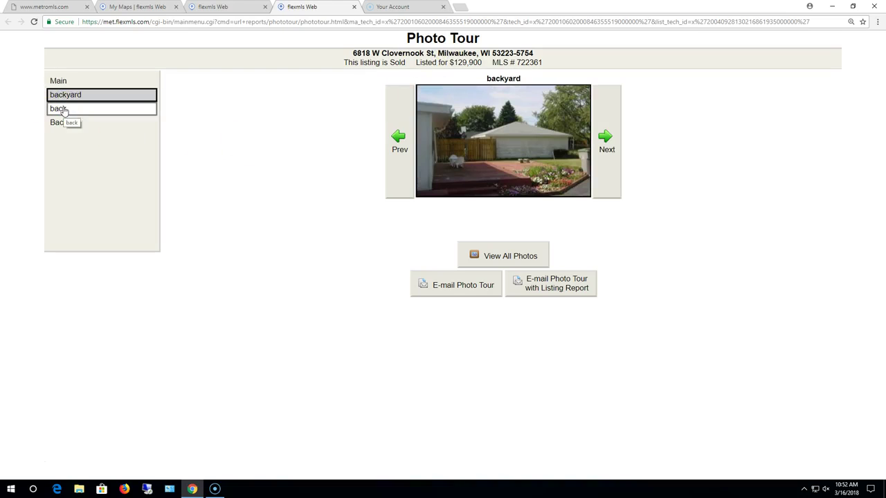
pyautogui.click(61, 108)
pyautogui.click(61, 124)
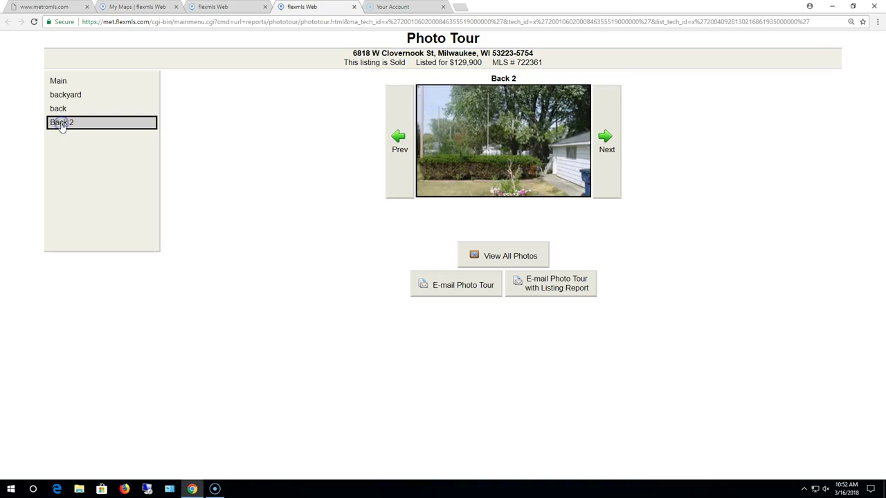
pyautogui.click(353, 6)
pyautogui.click(263, 8)
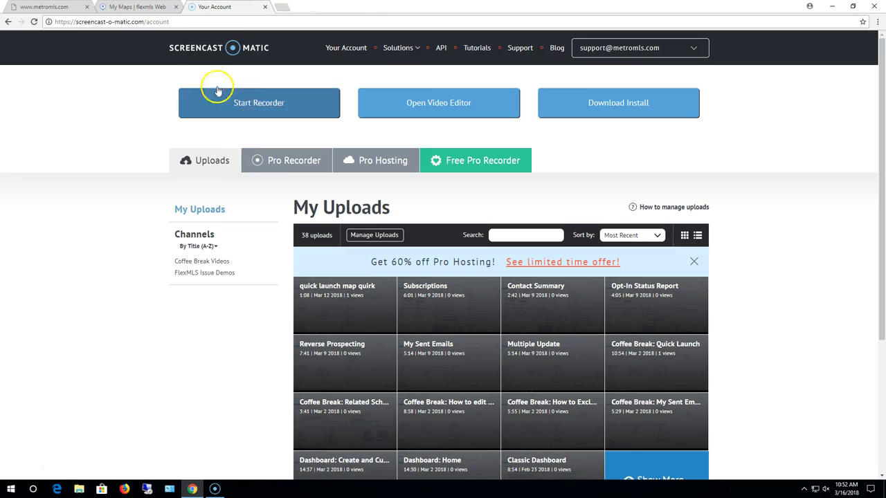
pyautogui.click(128, 7)
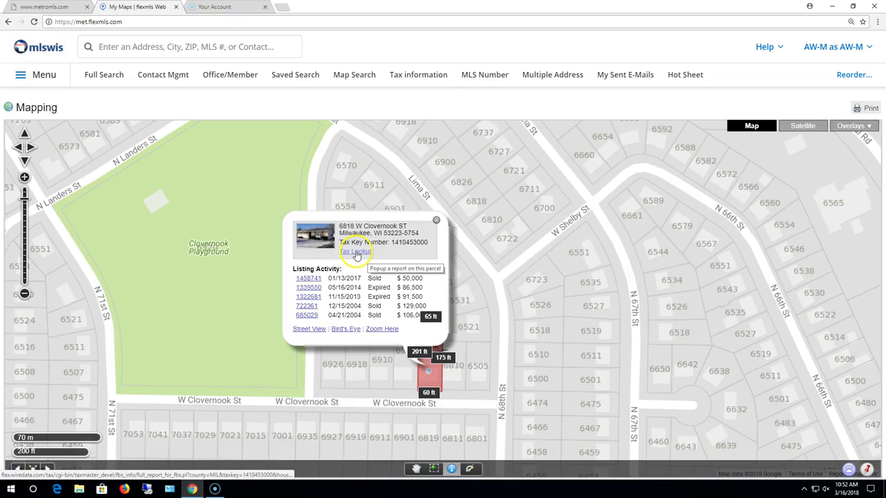
pyautogui.click(355, 253)
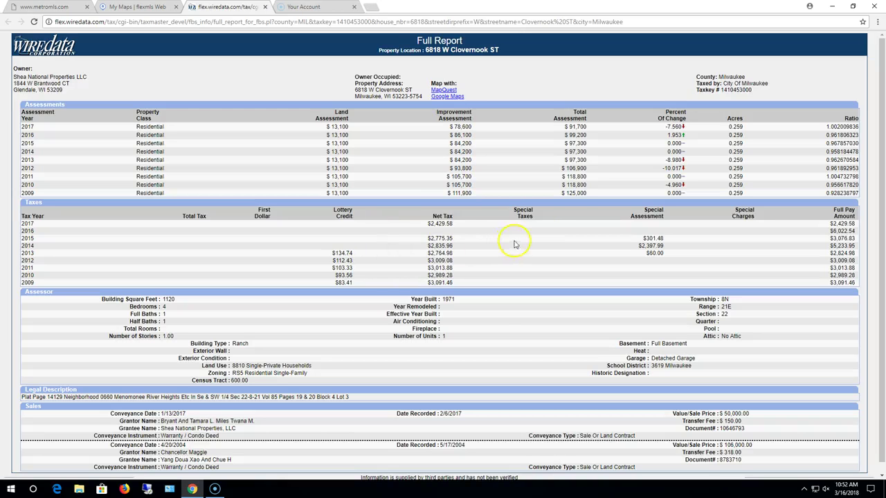
pyautogui.scroll(-1, 572, 174)
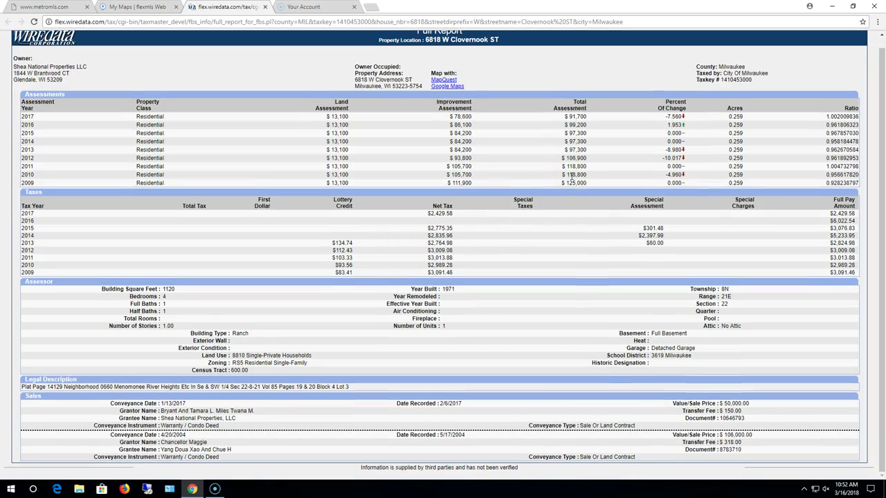
pyautogui.scroll(1, 572, 178)
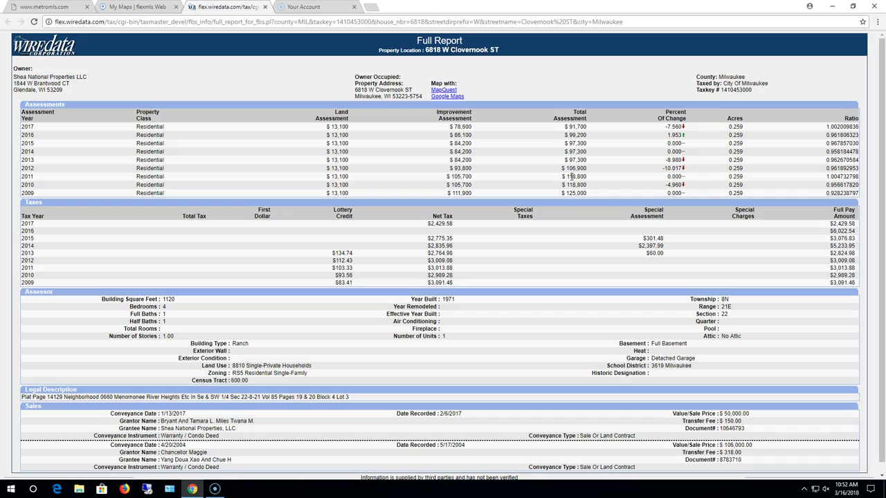
pyautogui.scroll(-1, 571, 177)
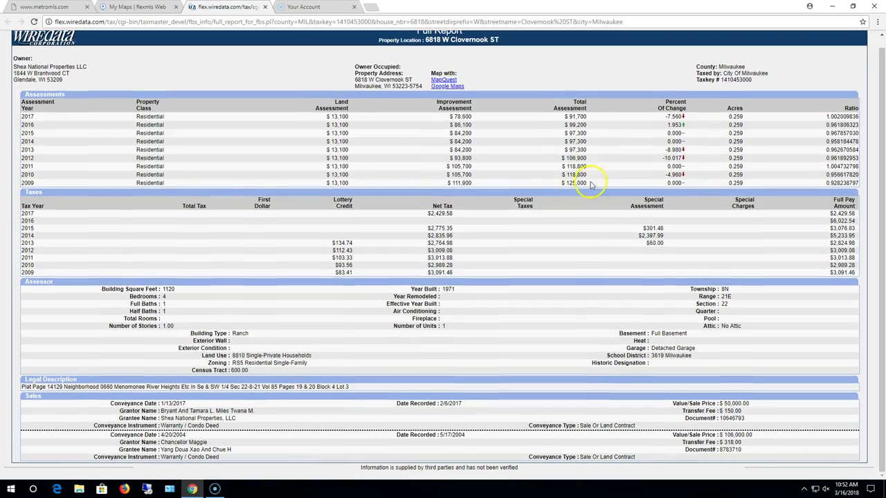
pyautogui.click(264, 7)
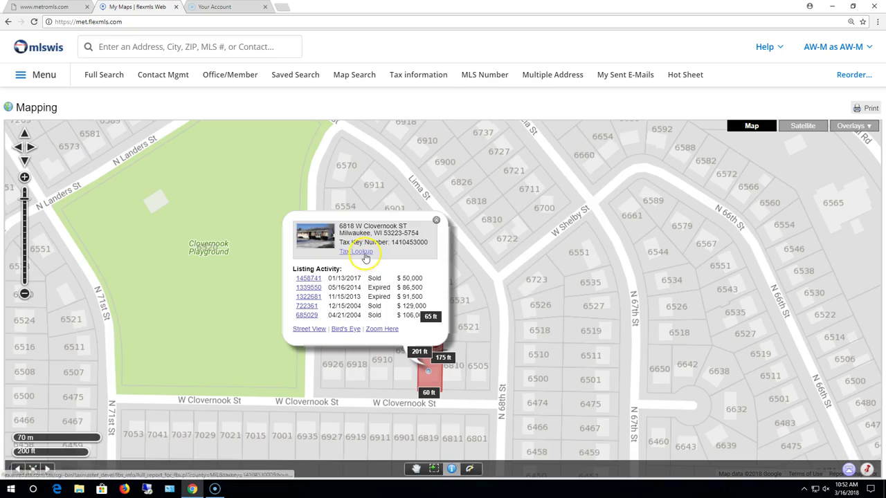
pyautogui.click(364, 251)
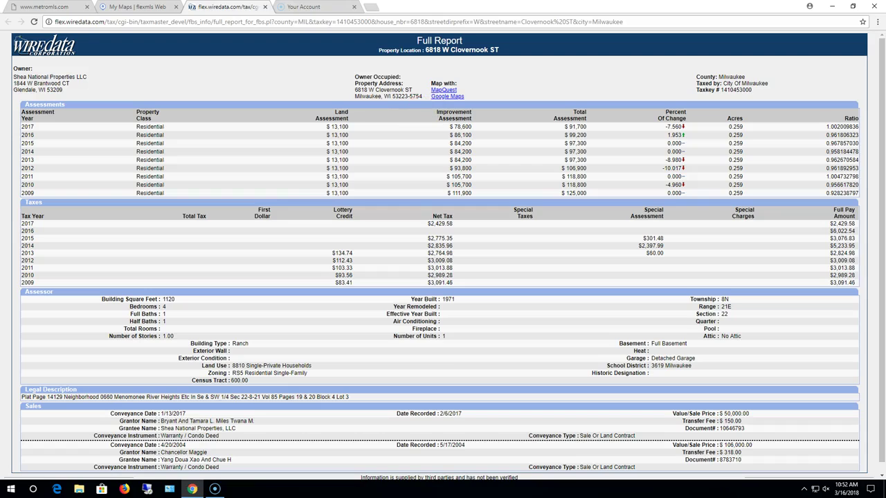
pyautogui.click(265, 7)
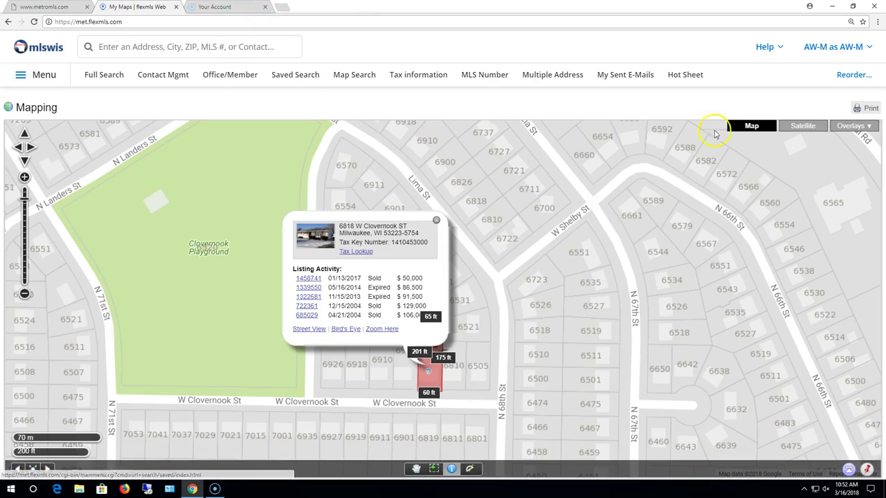
pyautogui.click(858, 128)
pyautogui.click(801, 131)
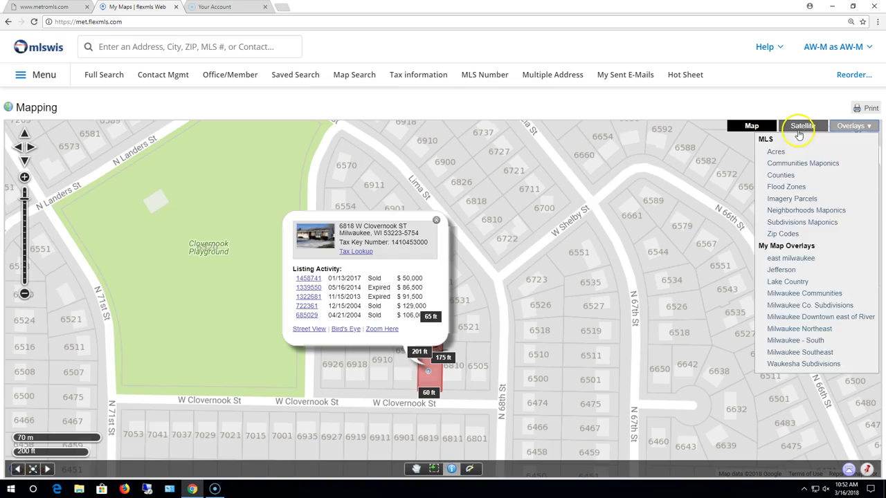
pyautogui.click(749, 124)
pyautogui.click(809, 125)
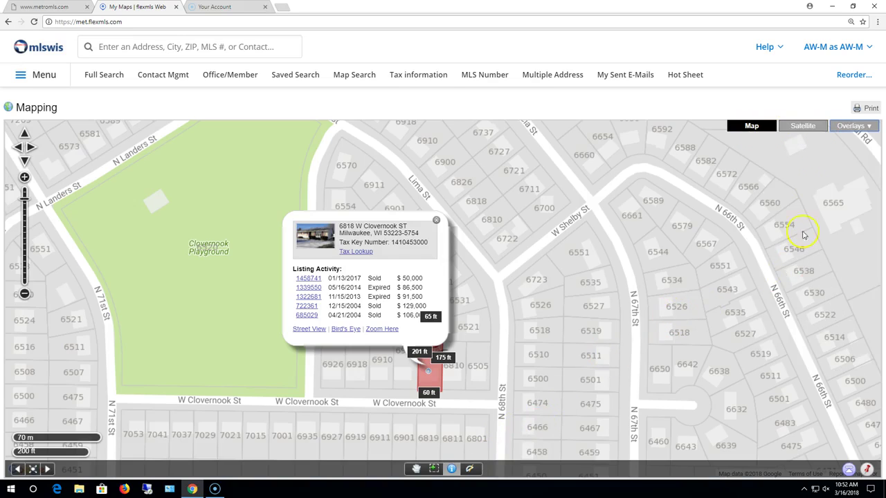
pyautogui.click(850, 127)
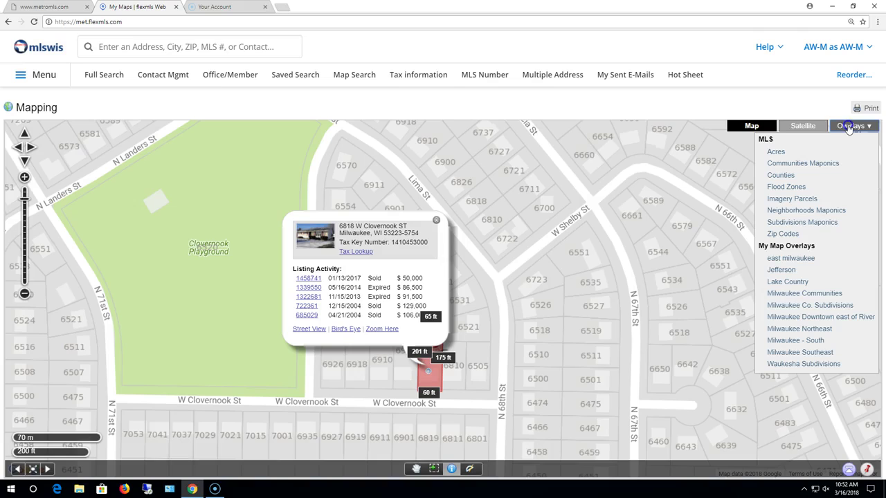
pyautogui.click(778, 152)
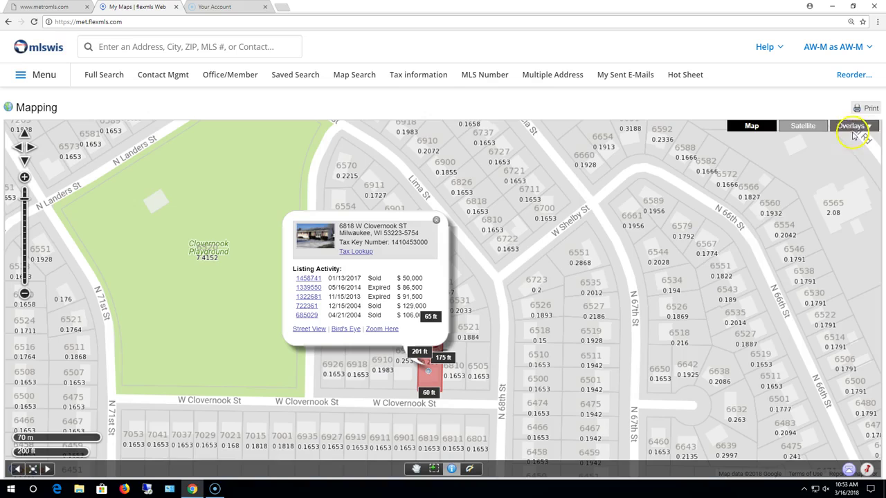
pyautogui.scroll(-1, 715, 247)
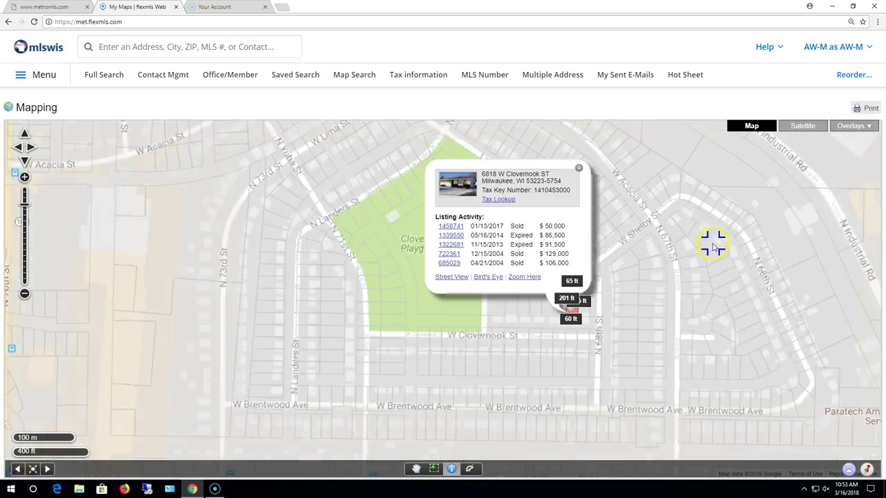
pyautogui.scroll(1, 704, 251)
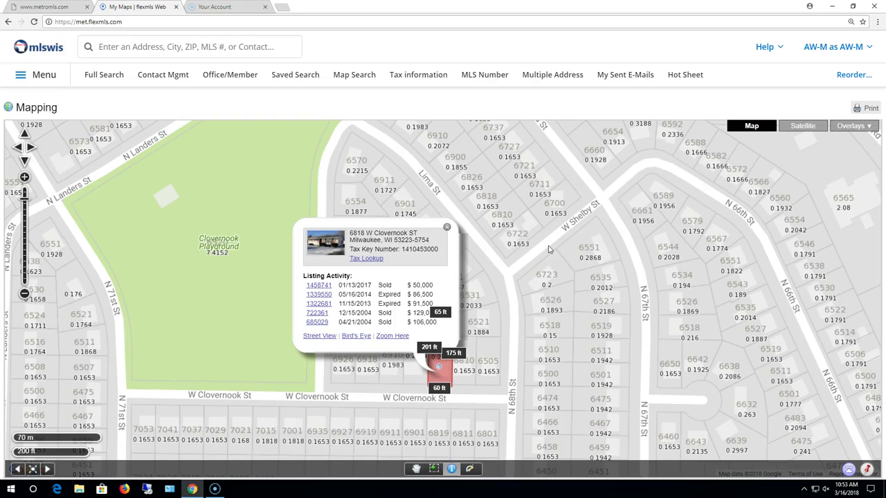
pyautogui.click(848, 127)
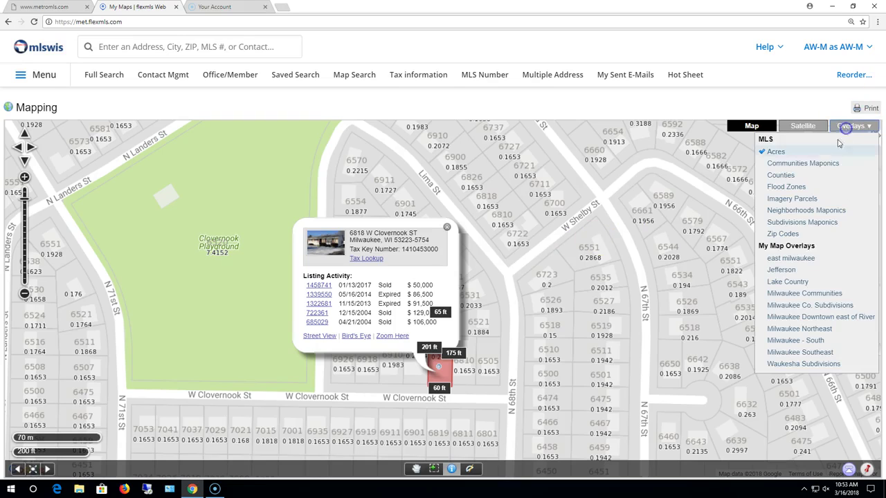
pyautogui.click(776, 153)
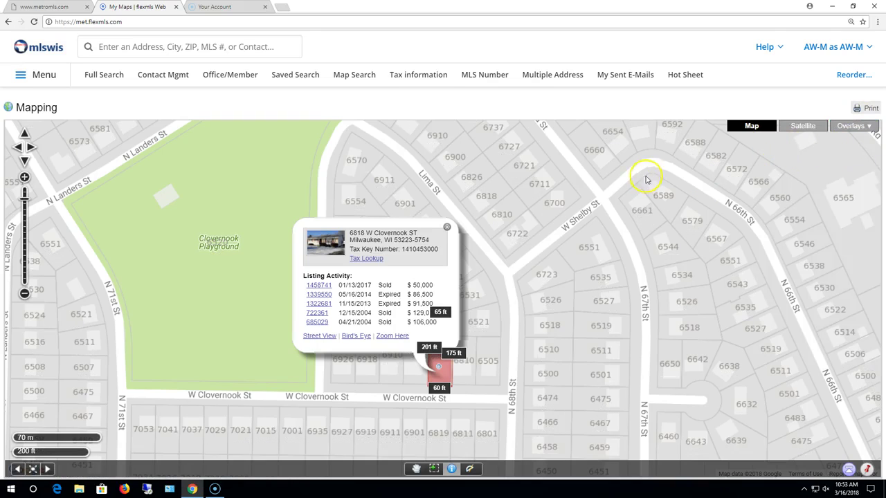
pyautogui.click(446, 227)
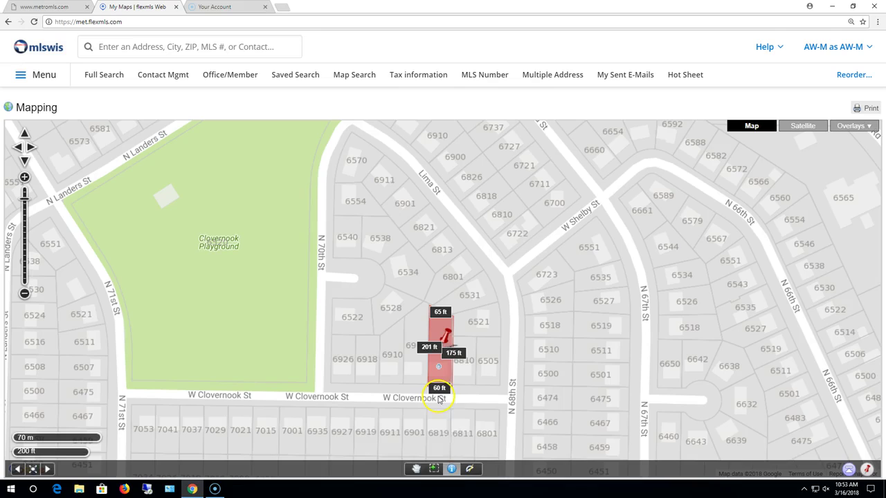
pyautogui.click(451, 474)
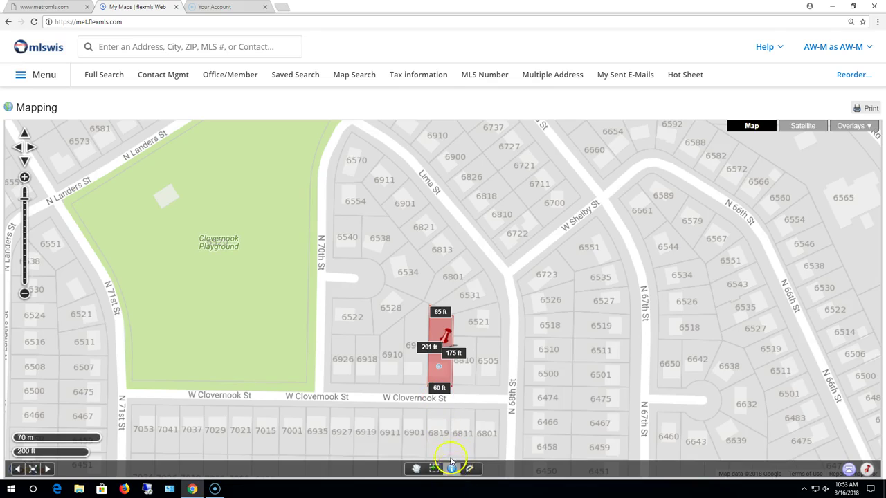
pyautogui.click(412, 368)
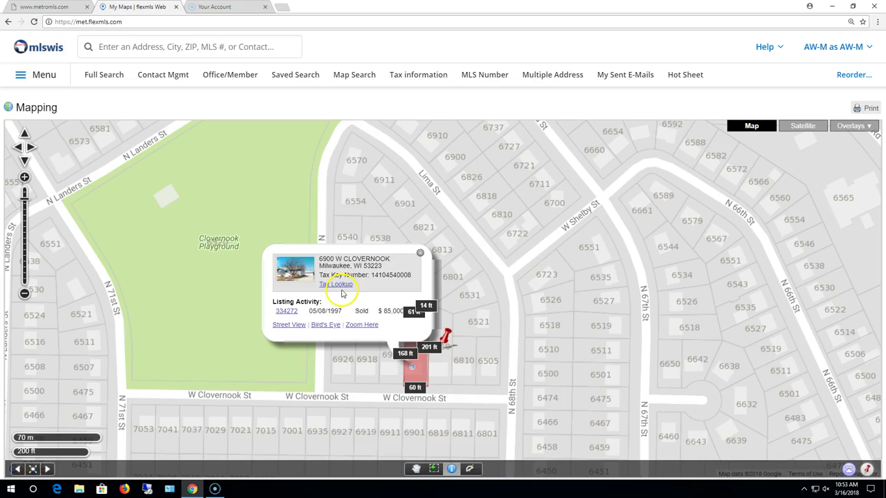
pyautogui.click(389, 373)
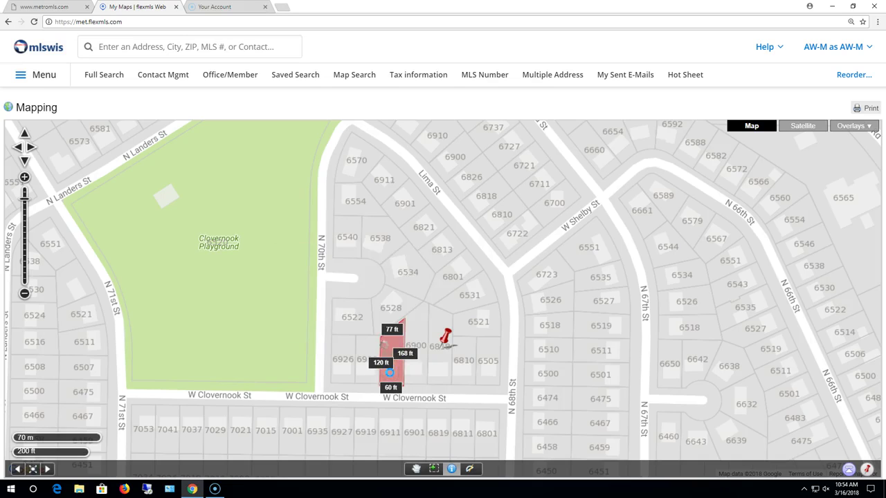
pyautogui.click(369, 375)
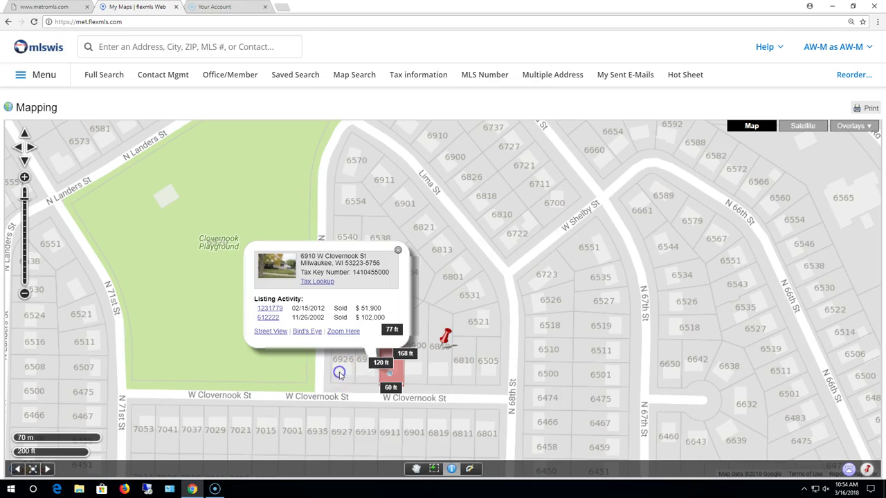
pyautogui.click(339, 372)
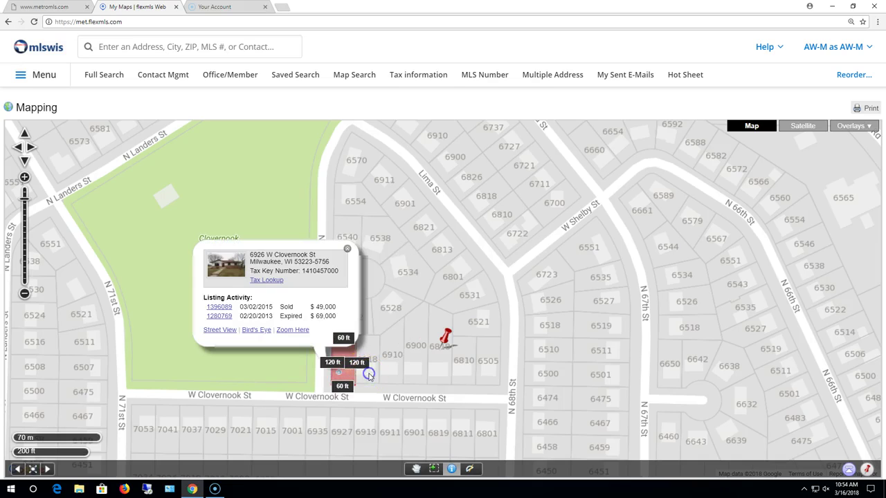
pyautogui.click(369, 374)
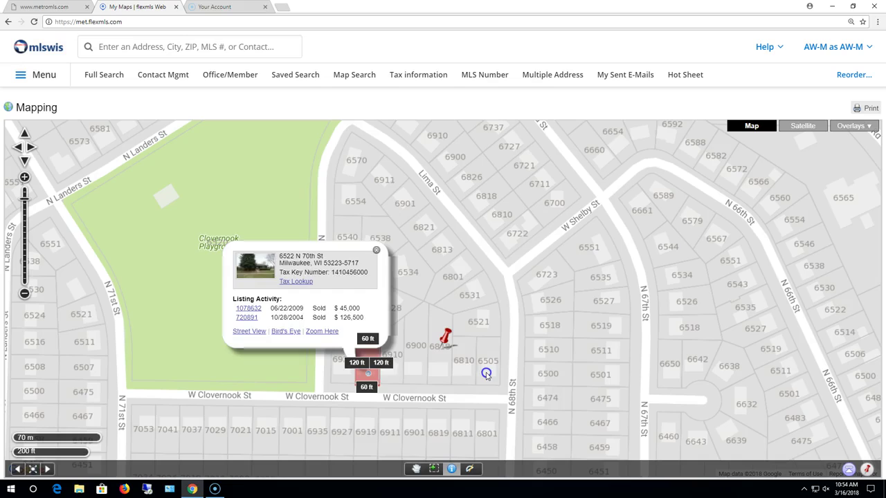
pyautogui.click(460, 373)
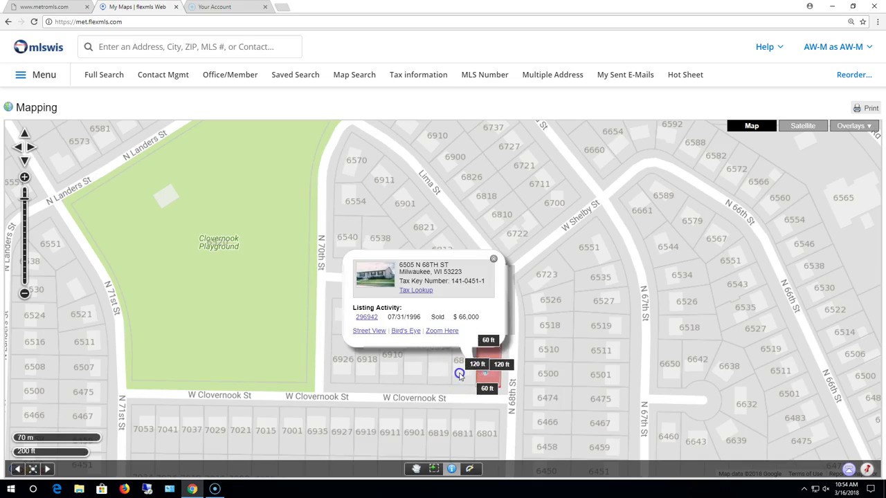
pyautogui.click(460, 374)
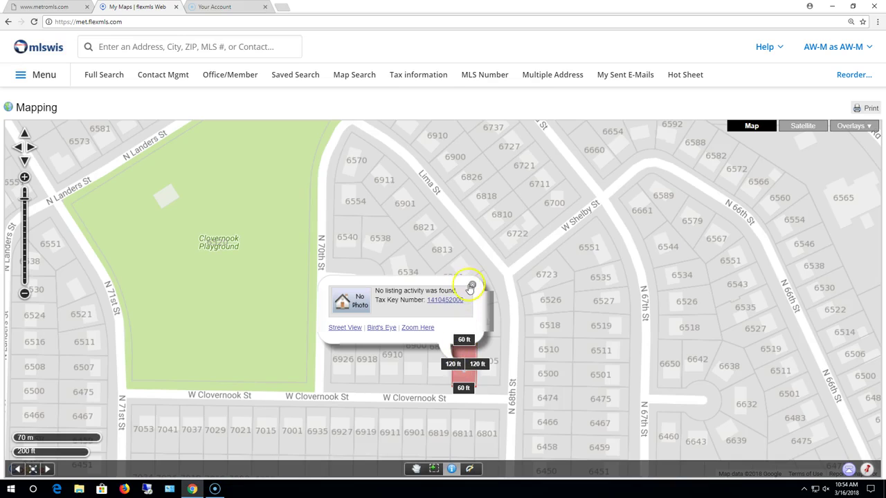
pyautogui.click(471, 284)
pyautogui.click(405, 275)
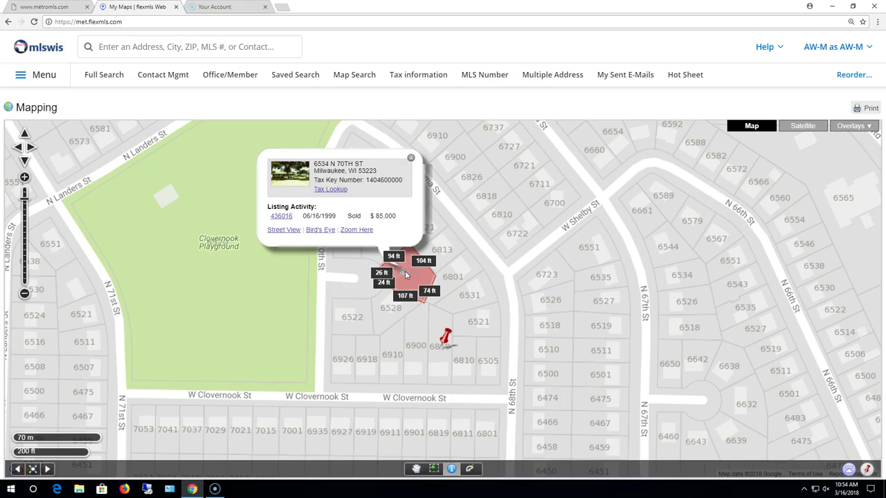
pyautogui.click(410, 158)
pyautogui.click(602, 269)
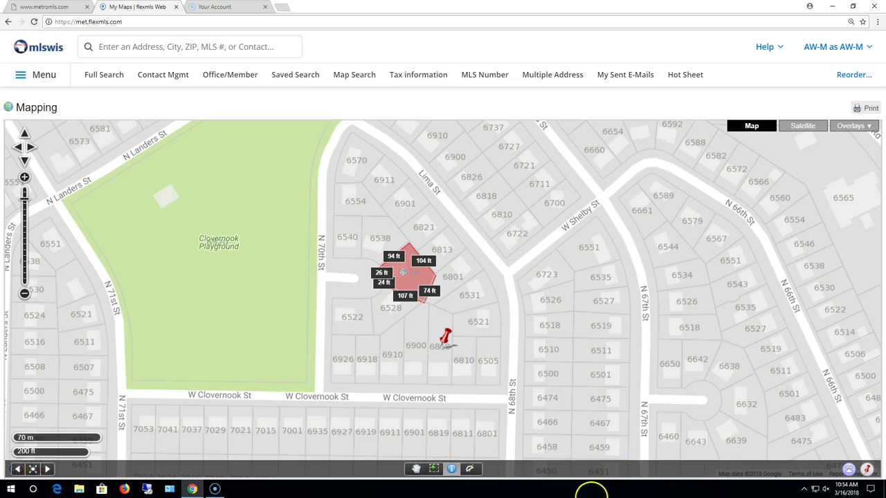
pyautogui.click(451, 470)
pyautogui.click(855, 126)
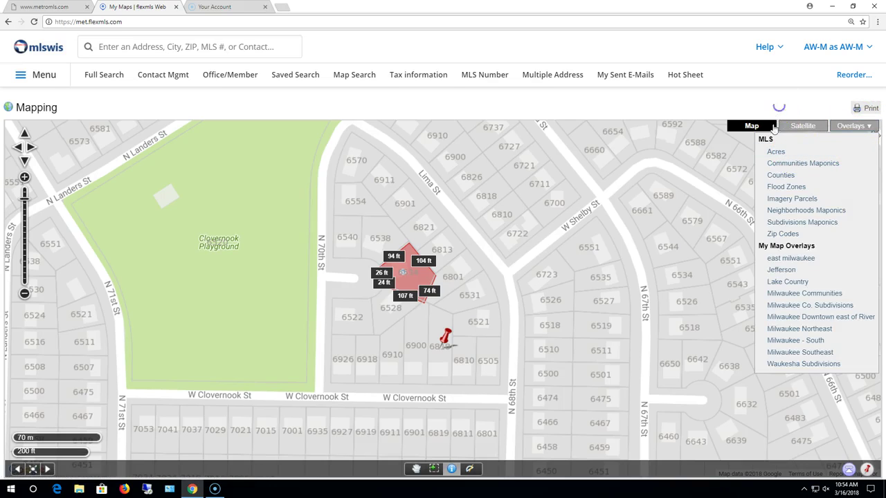
pyautogui.click(430, 290)
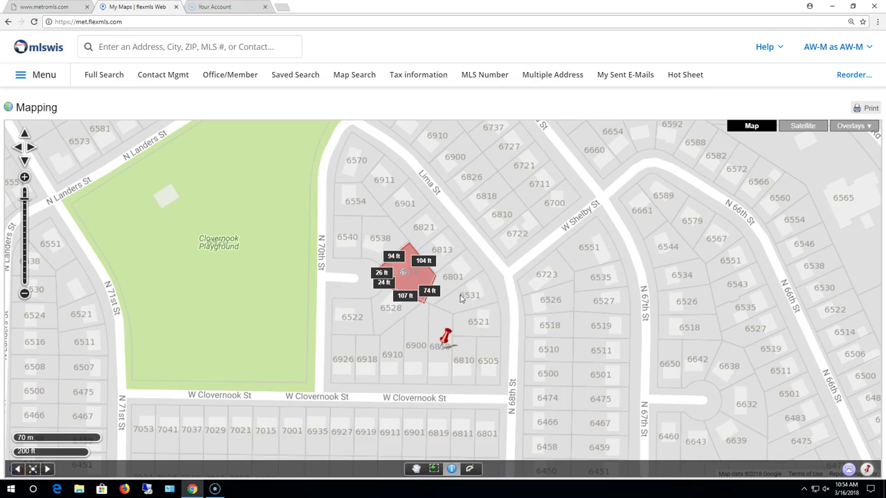
pyautogui.click(801, 128)
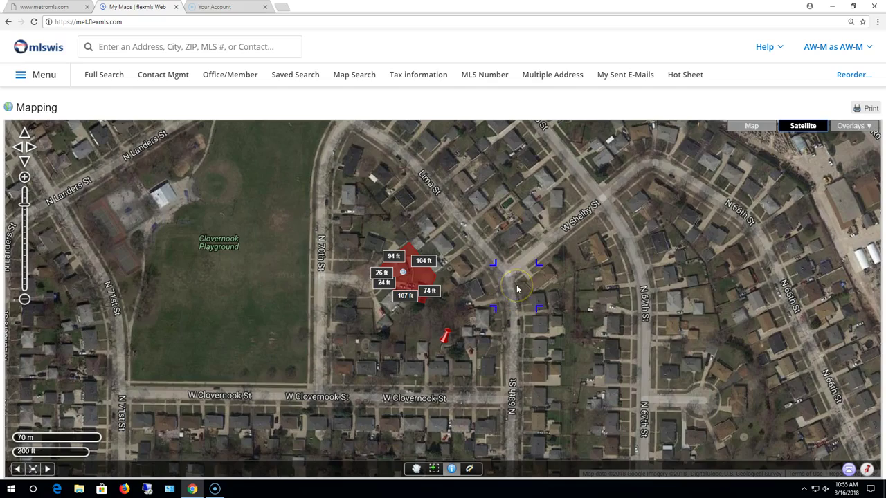
pyautogui.scroll(-1, 516, 289)
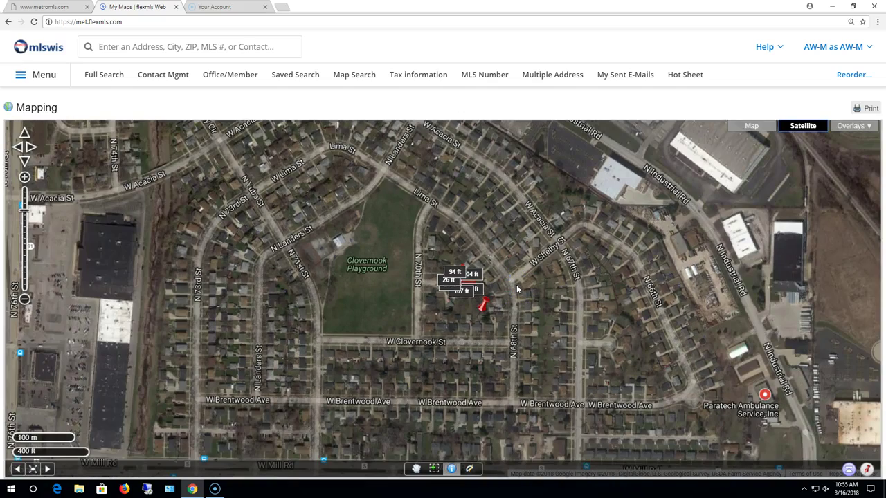
pyautogui.scroll(1, 516, 289)
pyautogui.scroll(1, 517, 289)
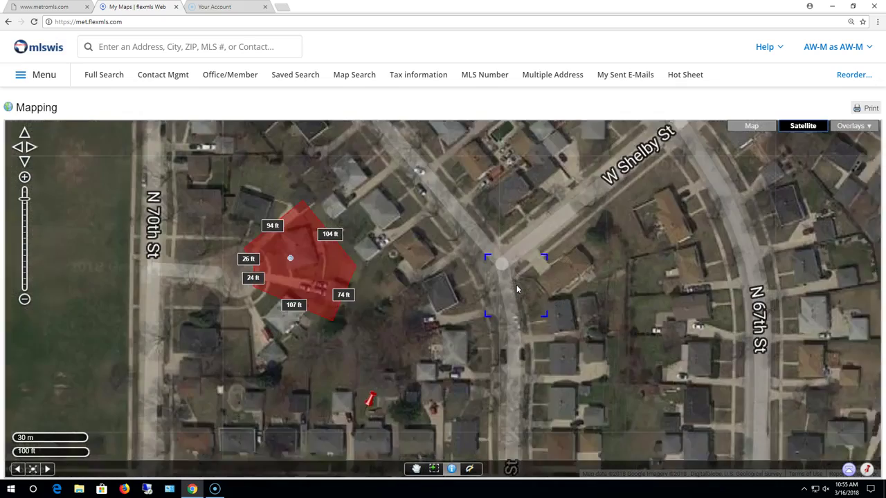
pyautogui.moveTo(589, 198); pyautogui.dragTo(580, 308)
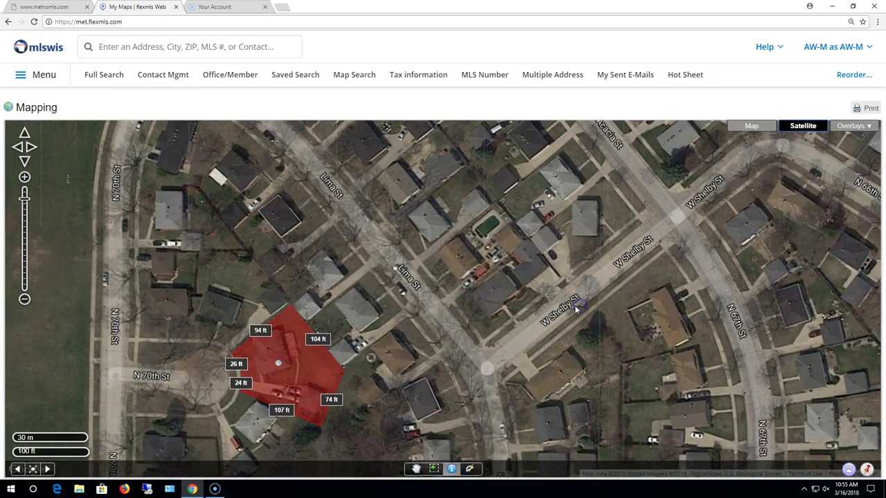
pyautogui.moveTo(336, 274); pyautogui.dragTo(427, 249)
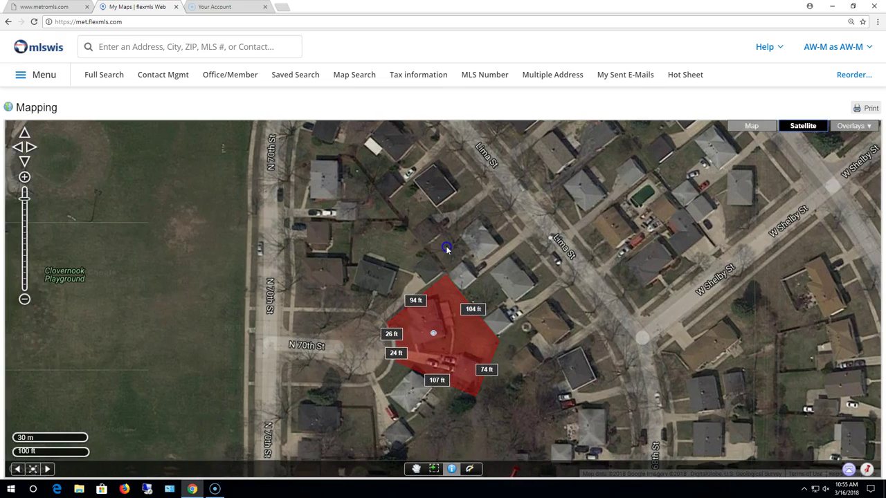